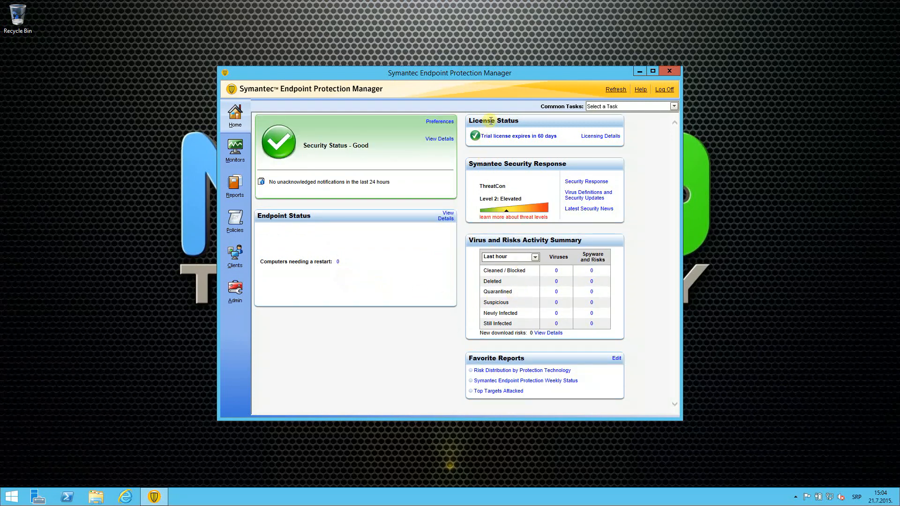
# - Start the task that installs the protection client on computers, using New Package Deployment
pyautogui.click(618, 107)
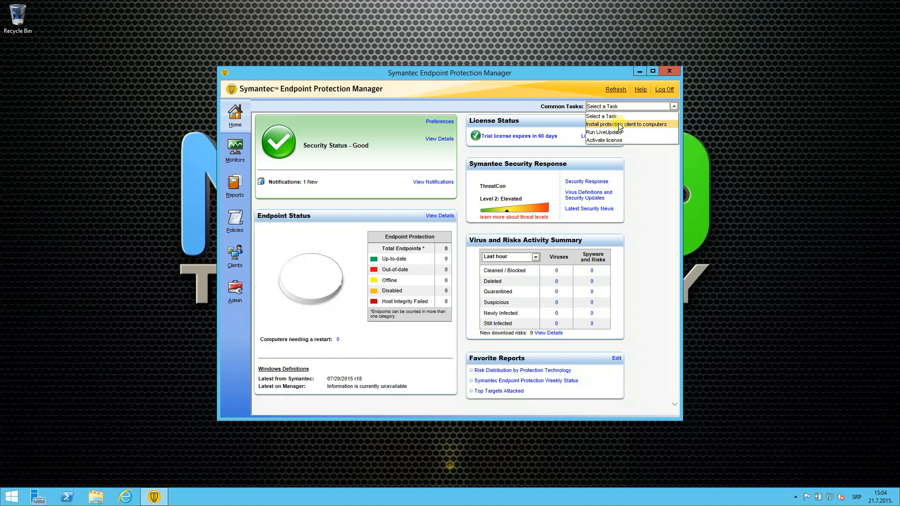
pyautogui.click(618, 124)
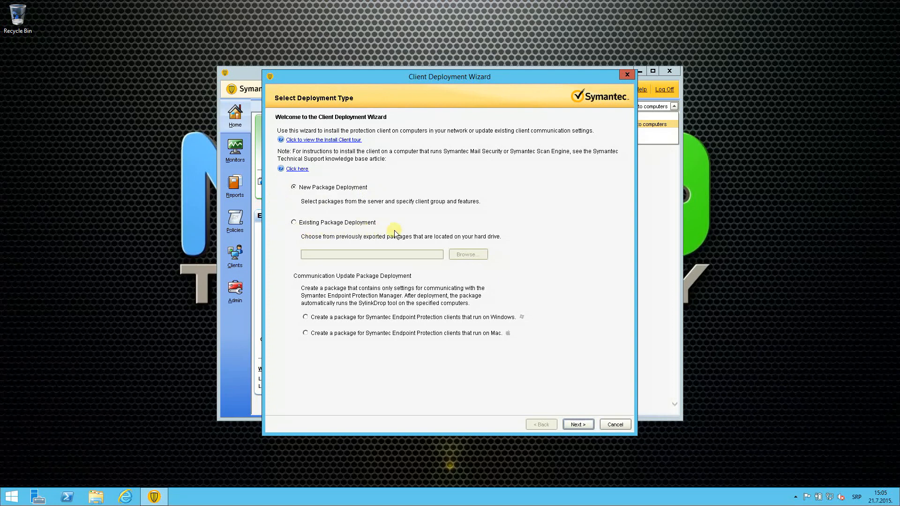
pyautogui.click(574, 423)
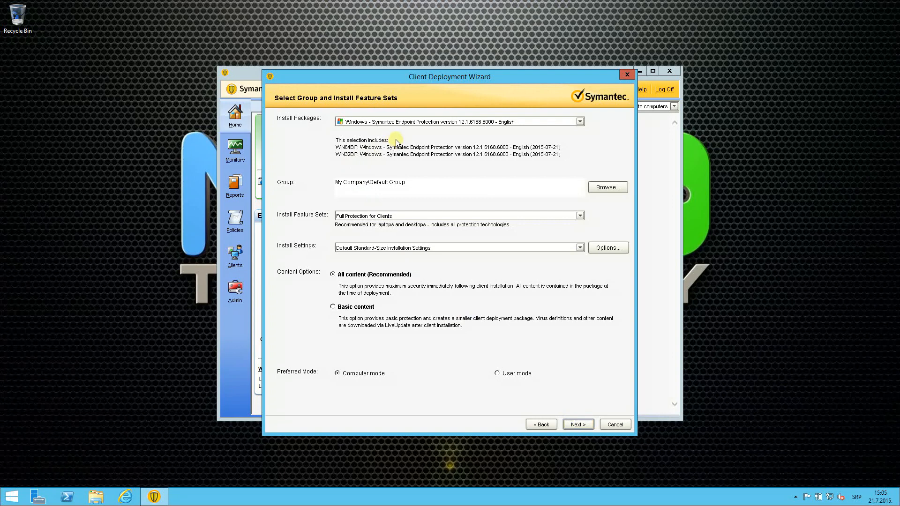
# - Set the install package to Windows version 12.1.6168.6000 English with Full Protection for Clients, keeping the other defaults
pyautogui.click(576, 122)
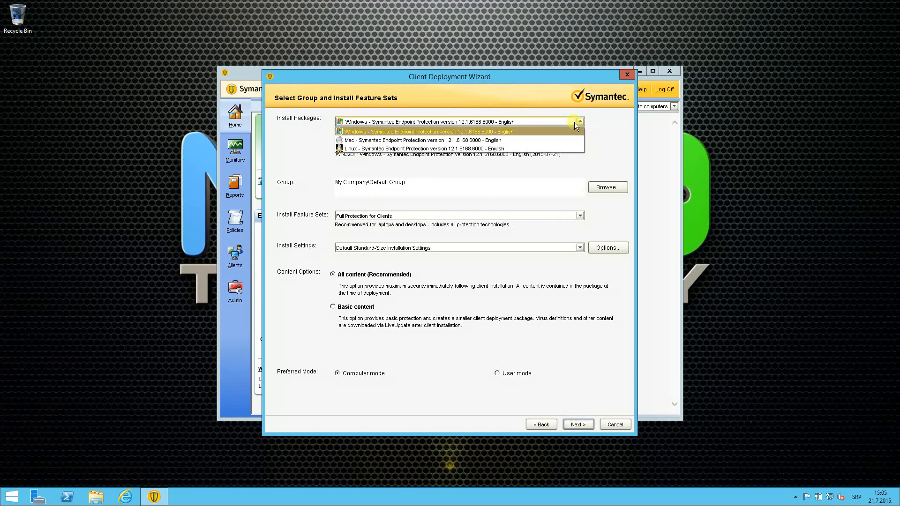
pyautogui.click(548, 134)
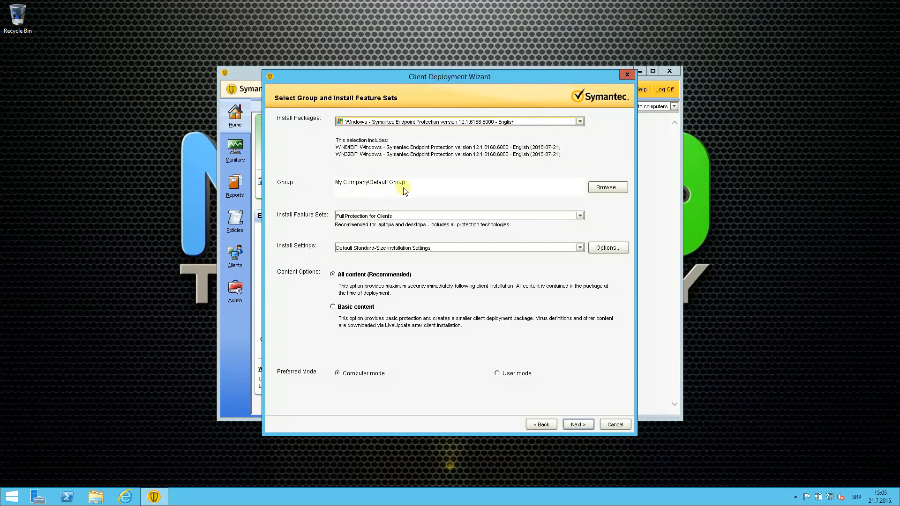
pyautogui.click(413, 215)
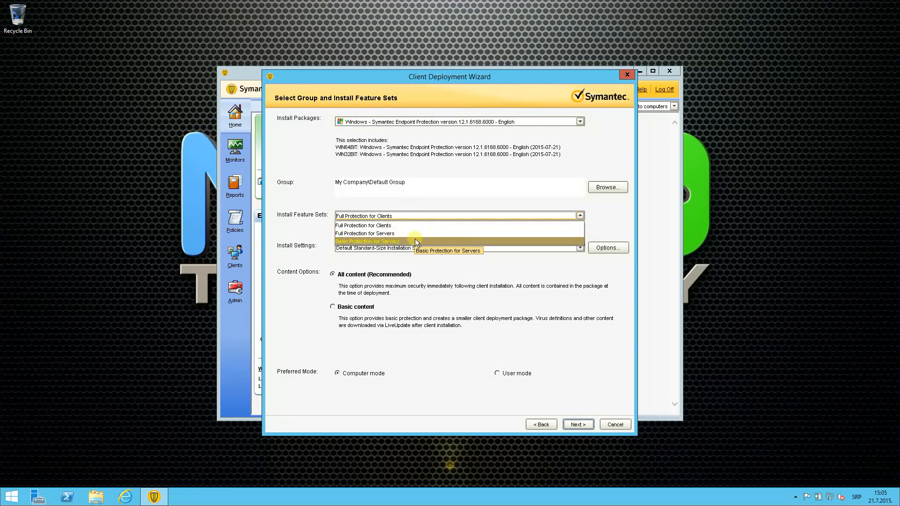
pyautogui.click(414, 225)
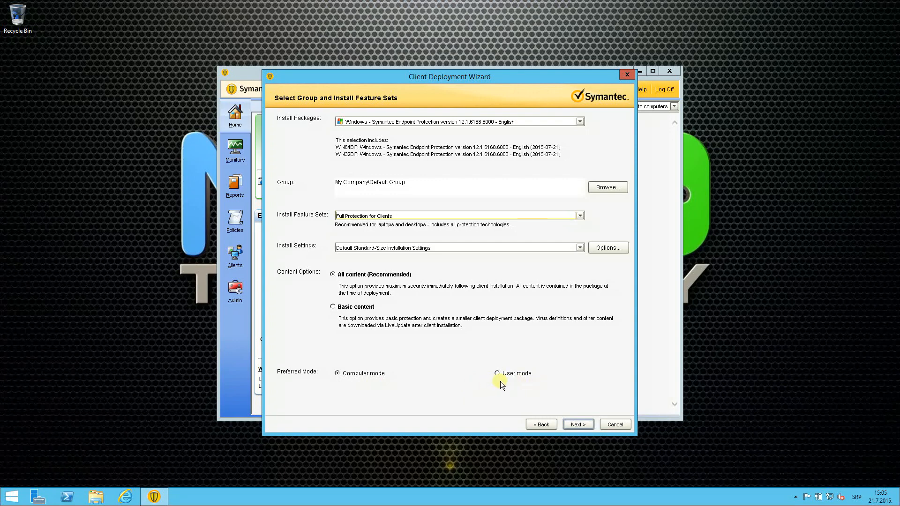
pyautogui.click(570, 422)
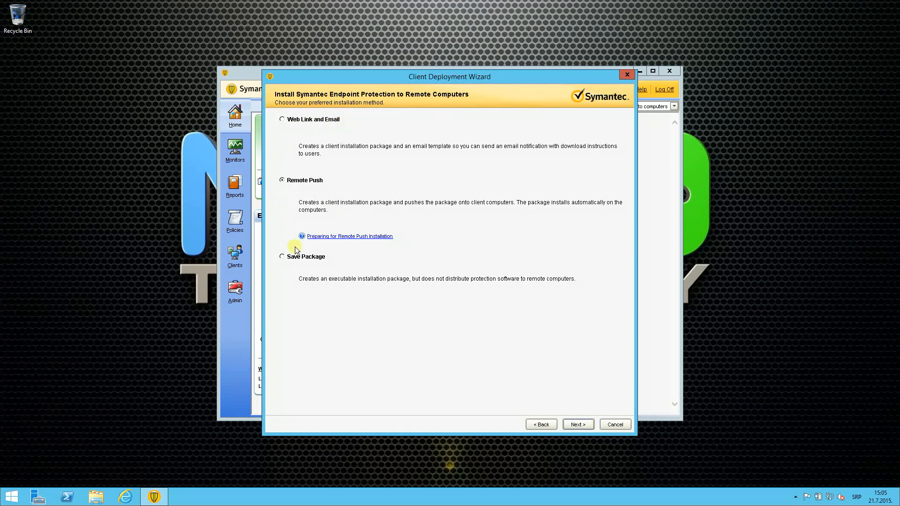
# - Accept Remote Push as the installation method and add W2K12R2LAB02 from WORKGROUP as the target computer
pyautogui.click(579, 424)
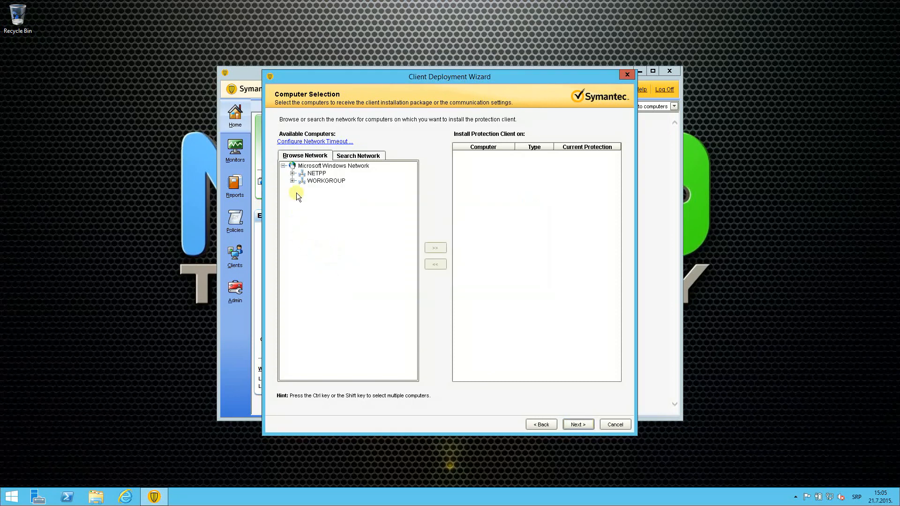
pyautogui.click(292, 180)
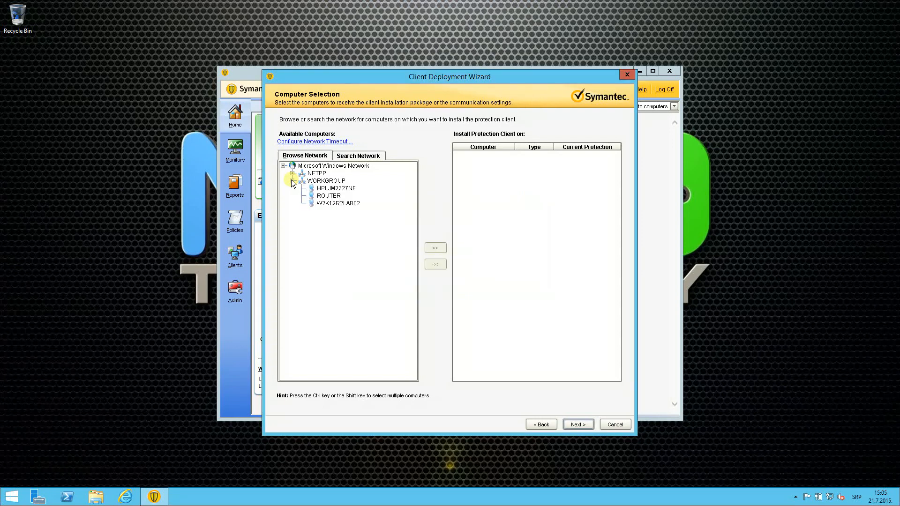
pyautogui.click(333, 205)
pyautogui.click(429, 247)
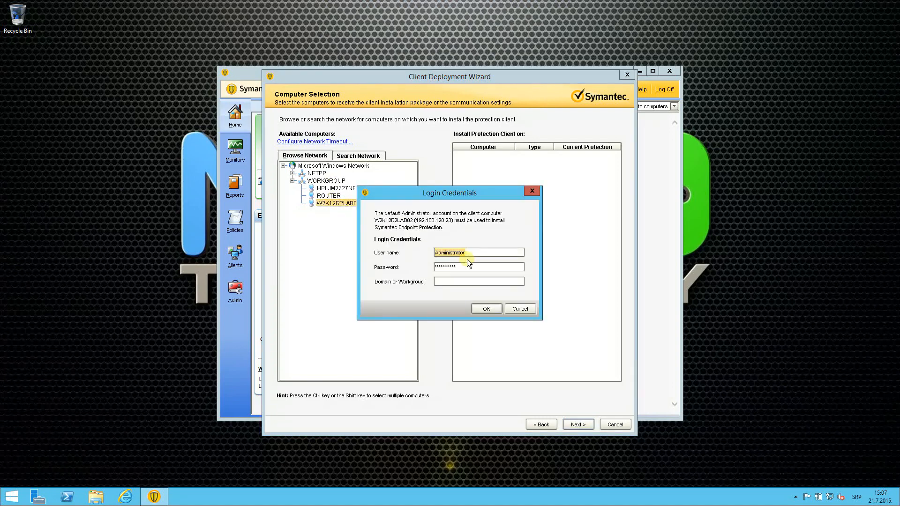
# - Enter the target computer's administrator user name and account password in the login credentials and confirm them
pyautogui.write('Vladimir')
pyautogui.press('Tab')
pyautogui.write('*******')
pyautogui.click(485, 309)
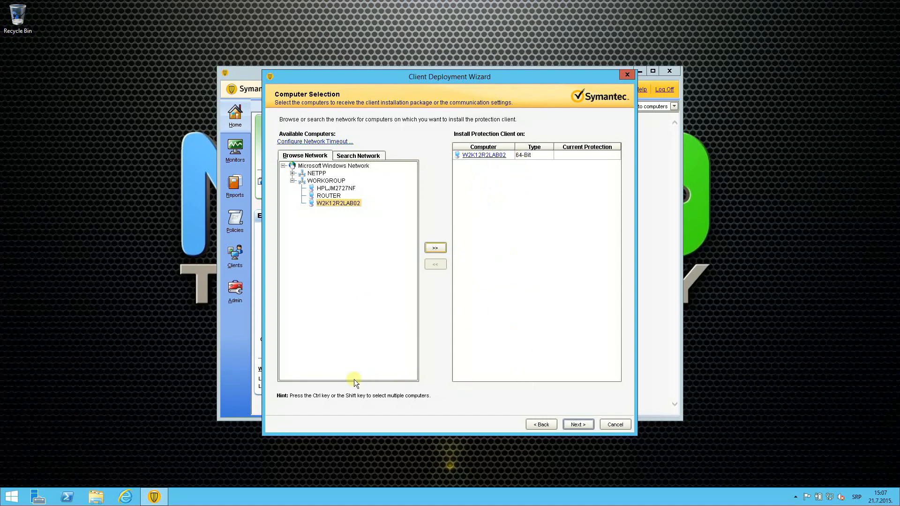
# - Send the client software to W2K12R2LAB02 and finish the deployment wizard
pyautogui.click(575, 425)
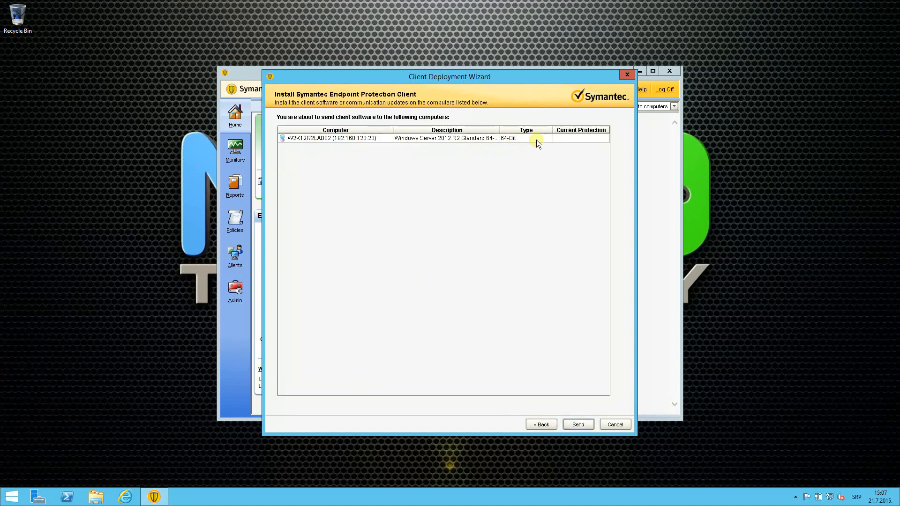
pyautogui.click(577, 425)
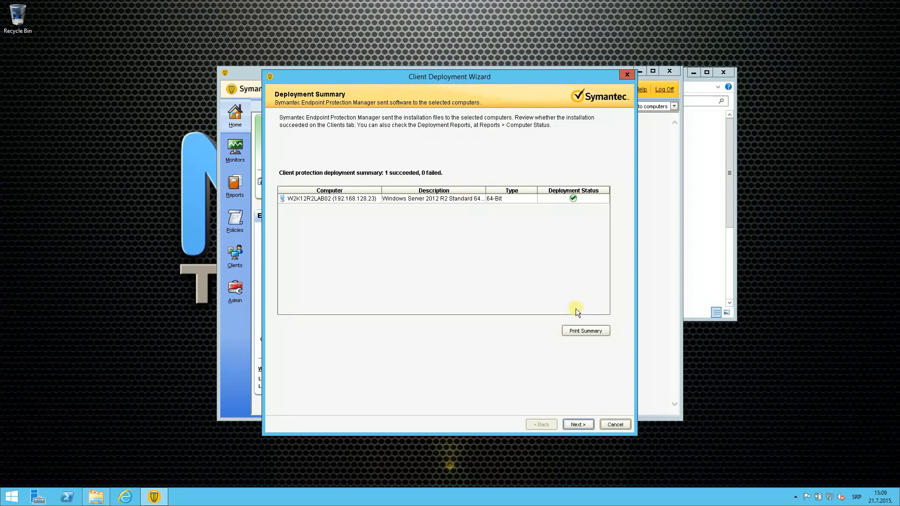
pyautogui.click(581, 423)
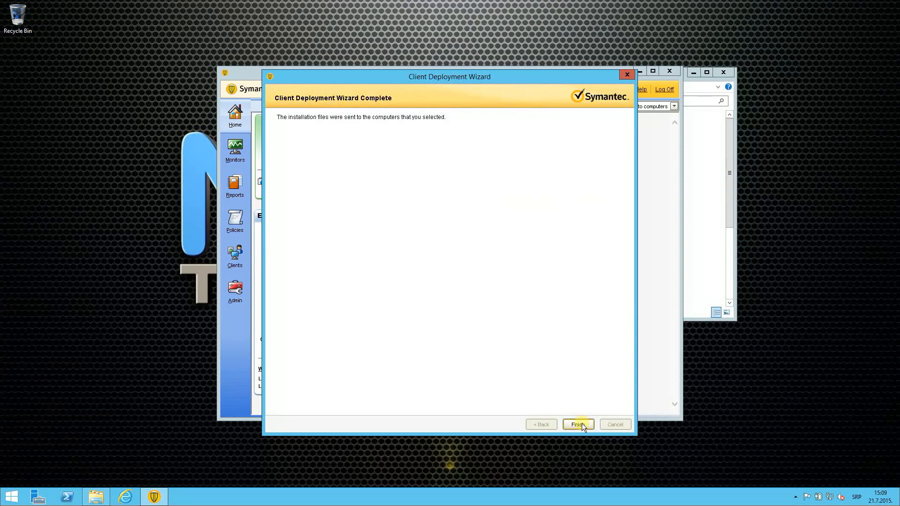
pyautogui.click(581, 423)
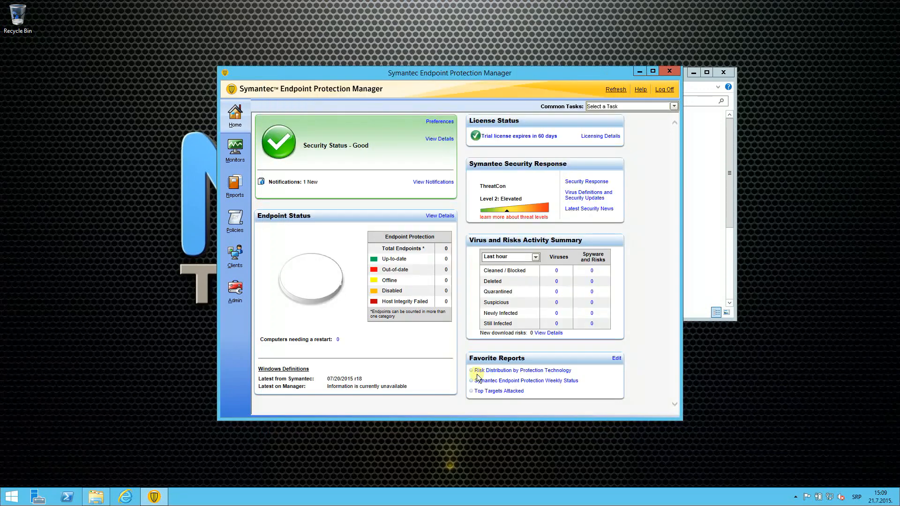
# - Close the background folder window and check the deployed computer's entry in the Default Group client list
pyautogui.click(724, 72)
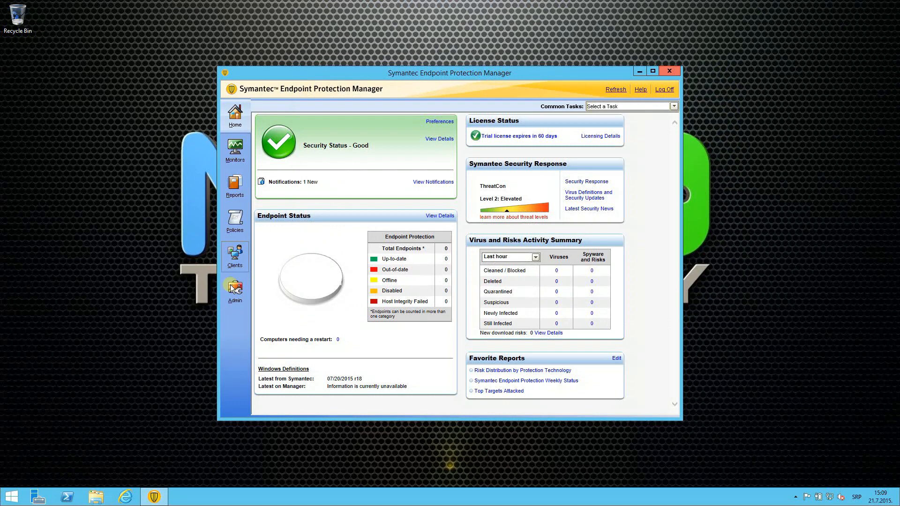
pyautogui.click(231, 258)
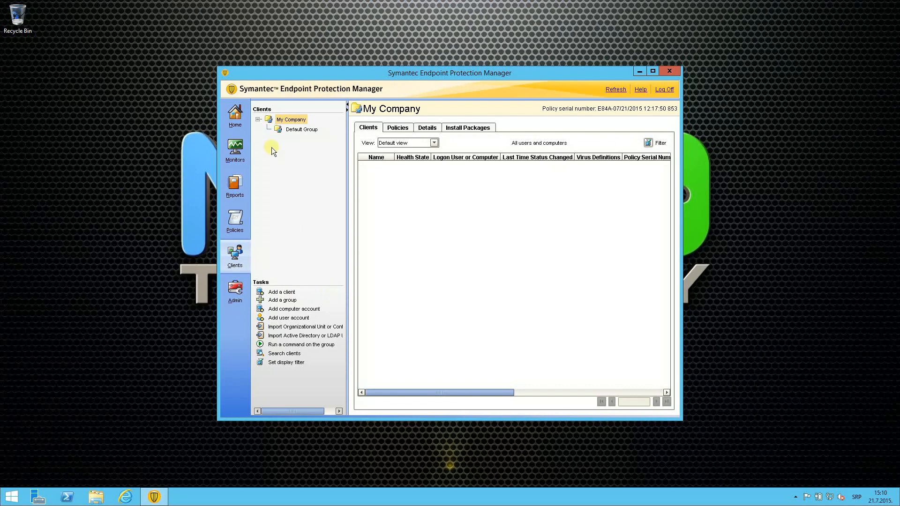
pyautogui.click(295, 130)
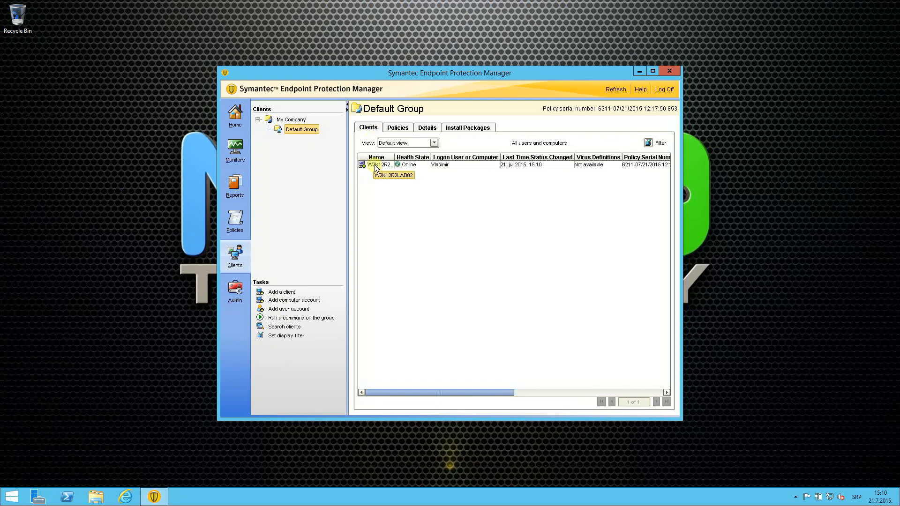
pyautogui.click(476, 165)
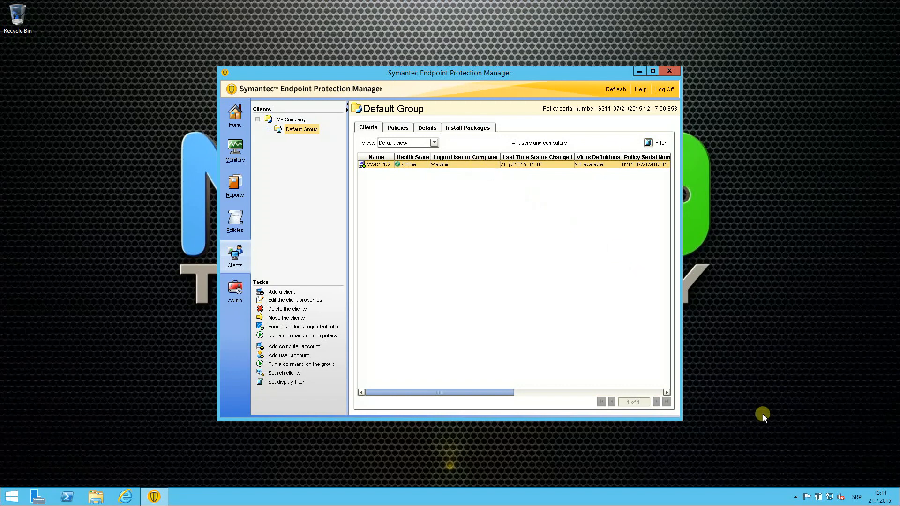
# - Open the local Symantec Endpoint Protection client's status window and view its troubleshooting information
pyautogui.click(795, 497)
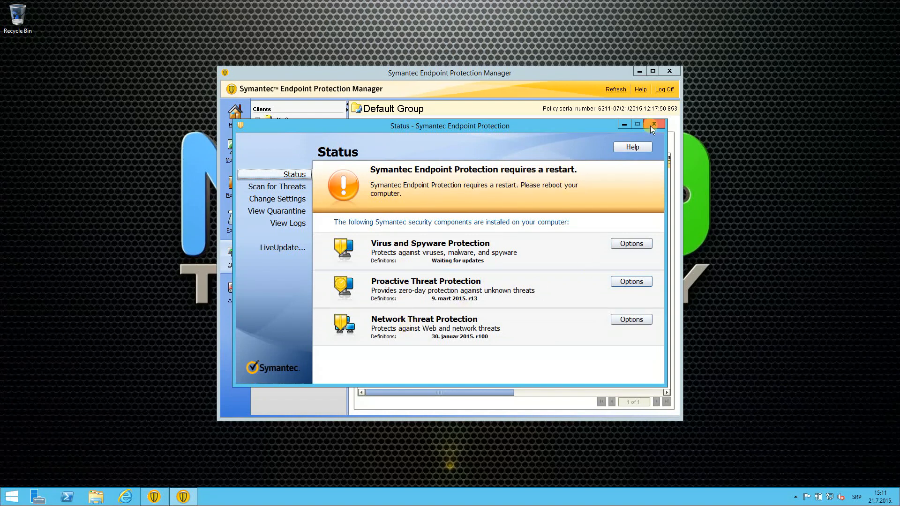
pyautogui.click(645, 145)
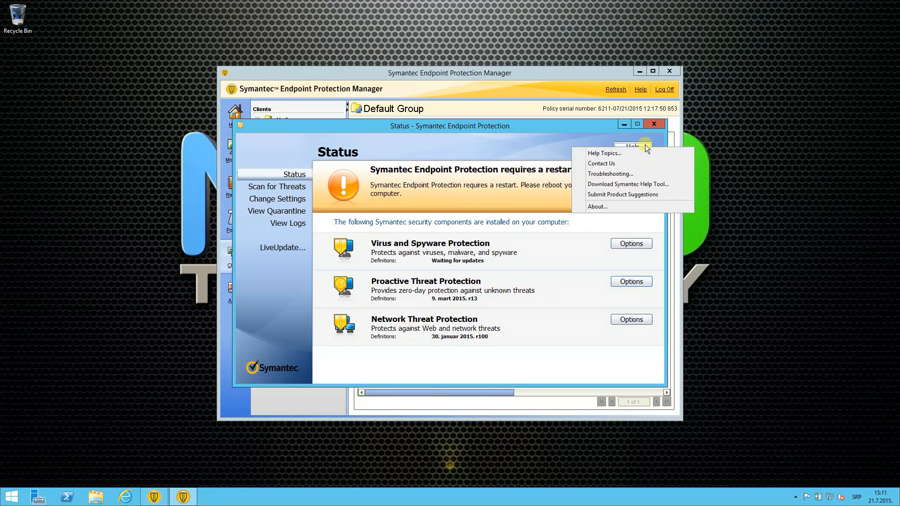
pyautogui.click(626, 173)
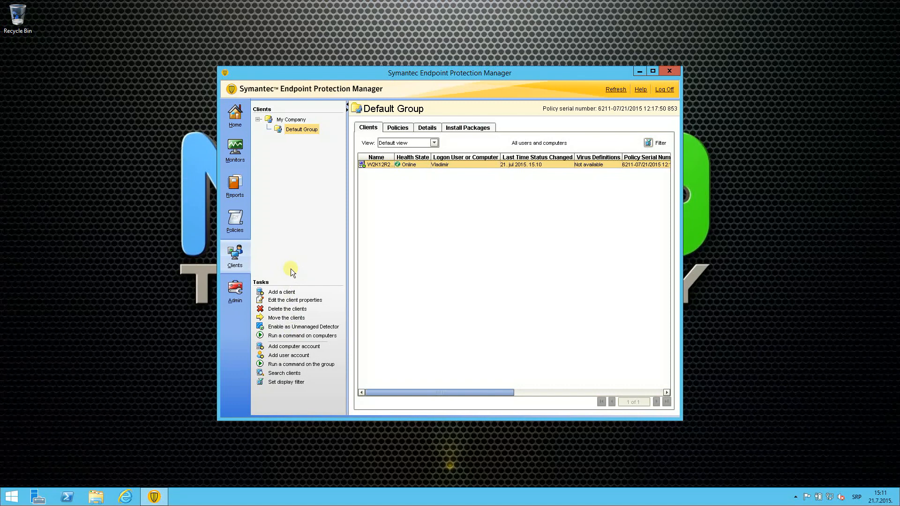
pyautogui.click(284, 292)
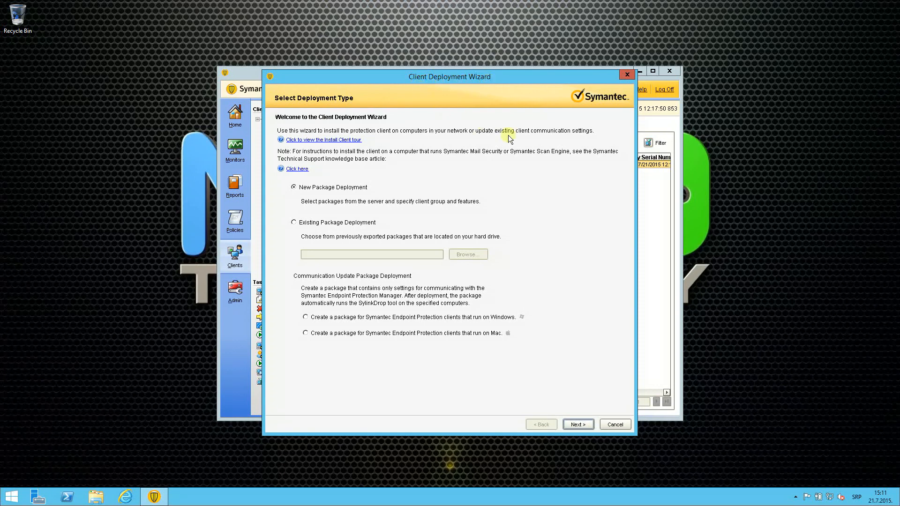
pyautogui.click(611, 428)
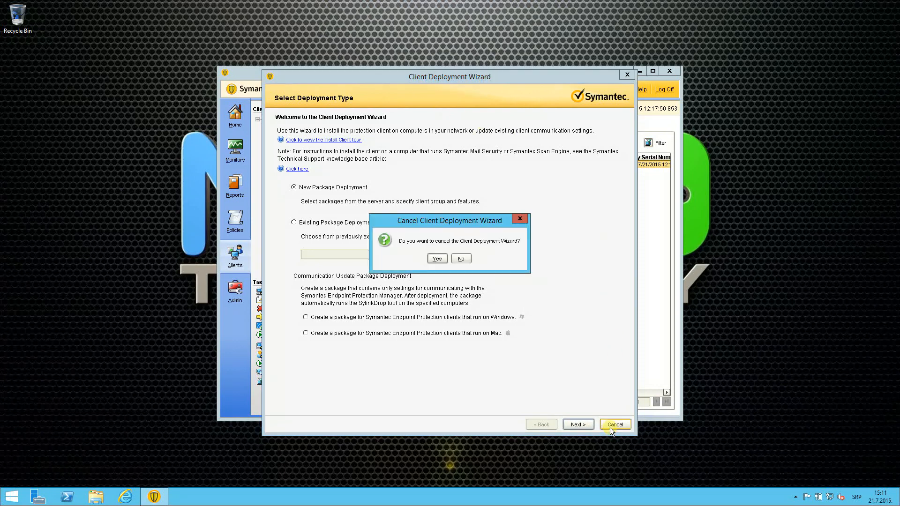
pyautogui.click(437, 259)
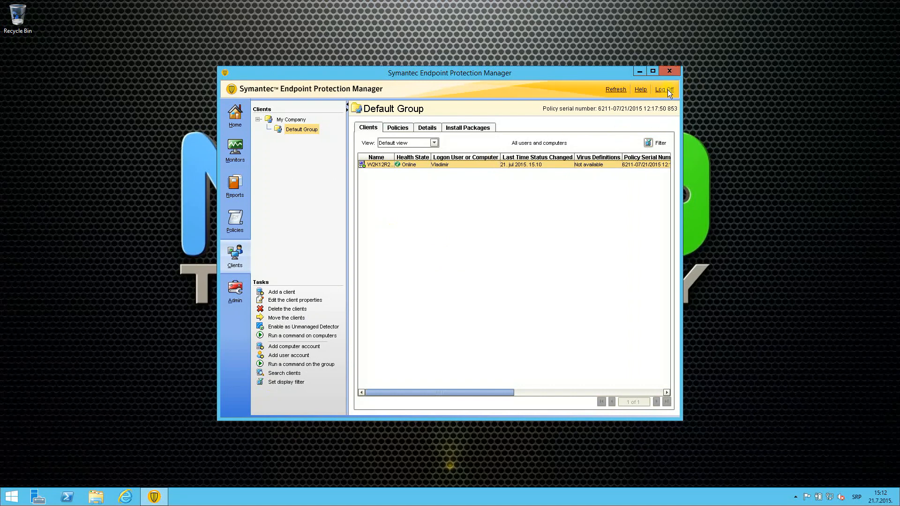
# - Review the report on computers needing a restart from the home overview, including the reason, and close it
pyautogui.click(233, 115)
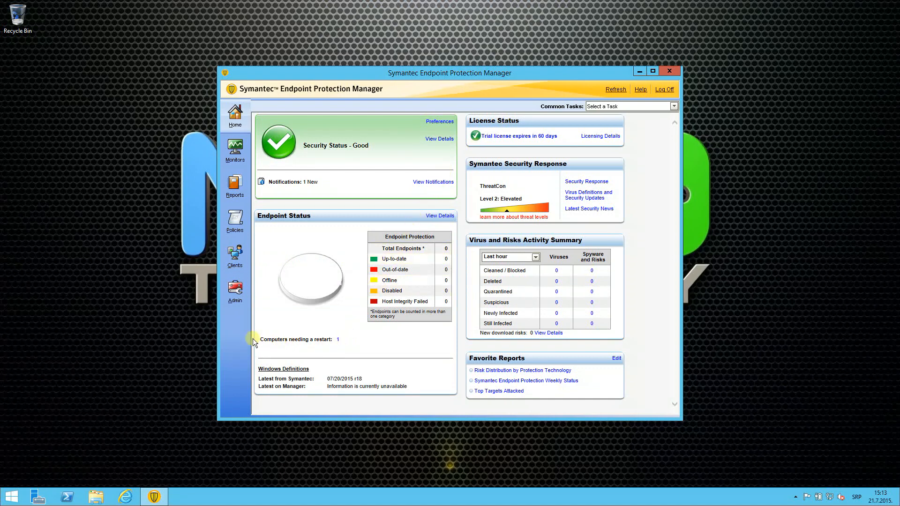
pyautogui.click(337, 339)
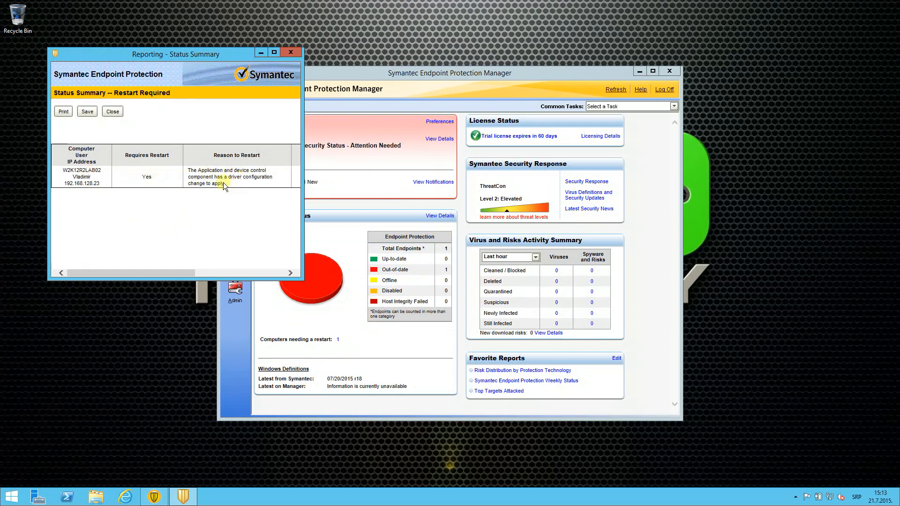
pyautogui.click(113, 114)
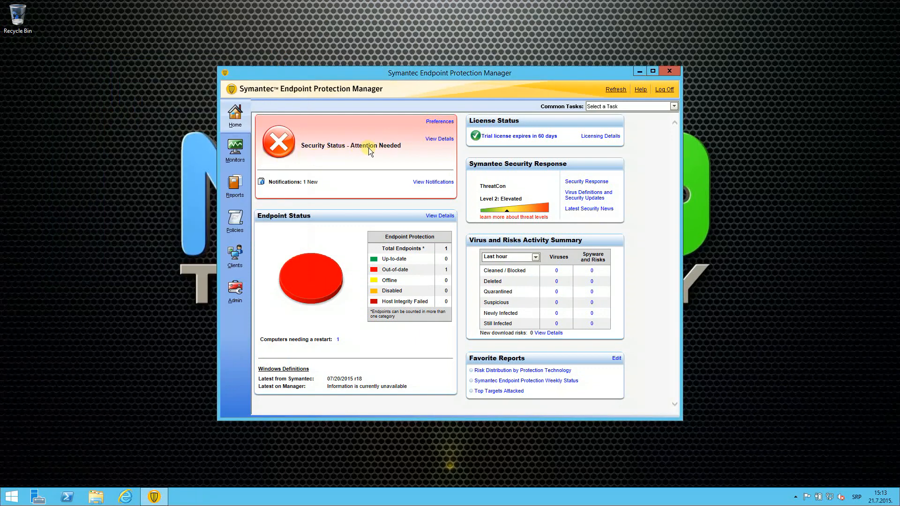